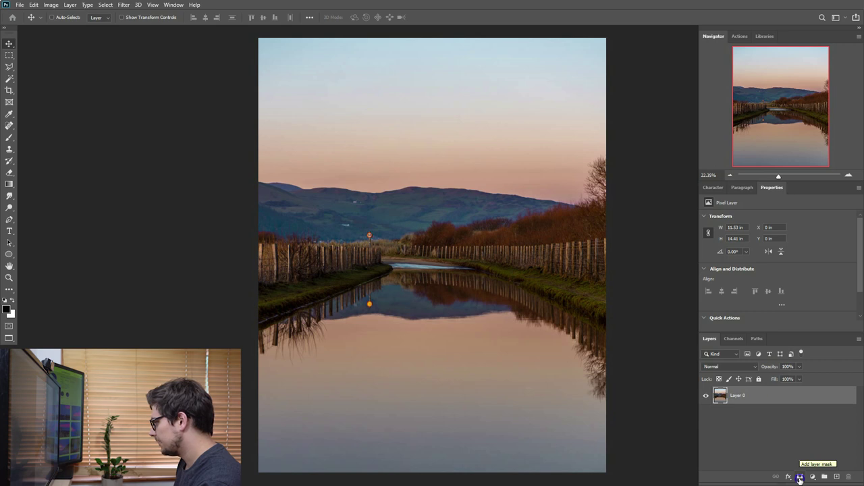
# Step: Add a layer mask to Layer 0, hide a patch of distant canal in black, then paint it back in white
pyautogui.click(799, 478)
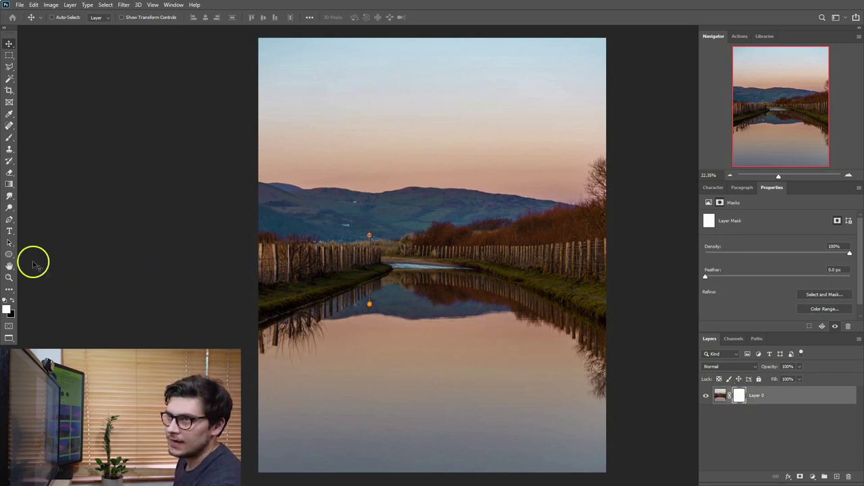
pyautogui.click(8, 139)
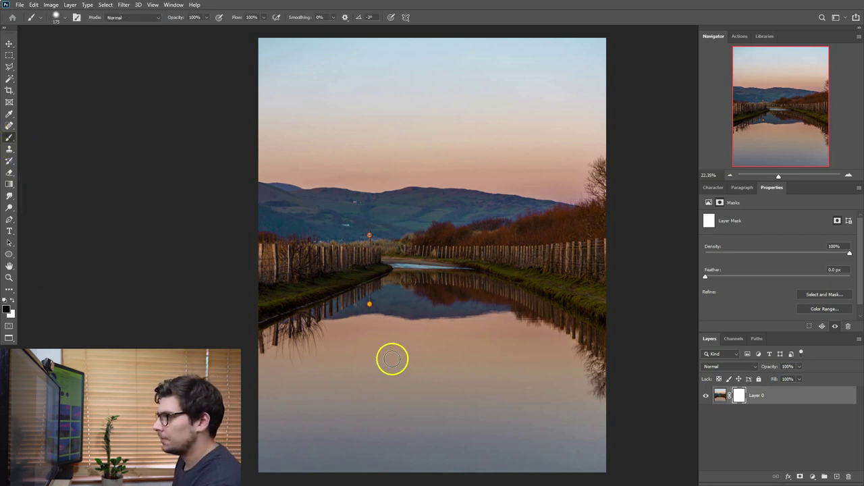
pyautogui.moveTo(419, 235)
pyautogui.mouseDown()
pyautogui.moveTo(466, 240)
pyautogui.moveTo(396, 252)
pyautogui.moveTo(462, 257)
pyautogui.moveTo(406, 263)
pyautogui.moveTo(466, 264)
pyautogui.mouseUp()
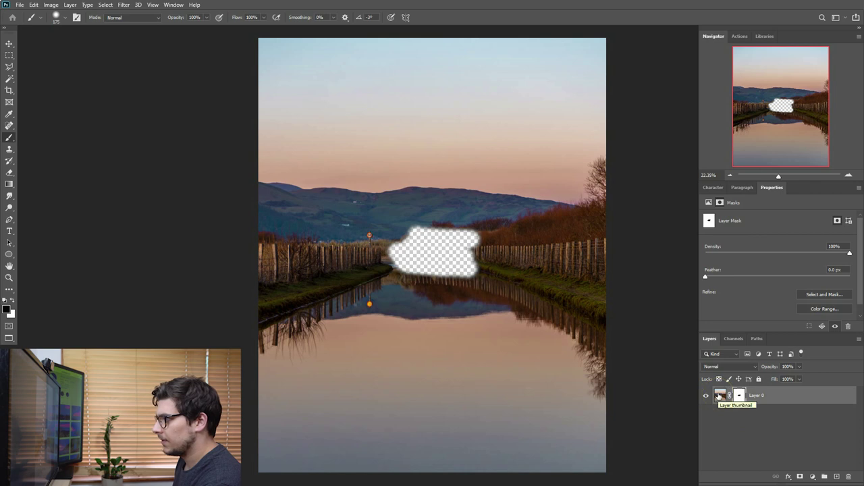
pyautogui.press('x')
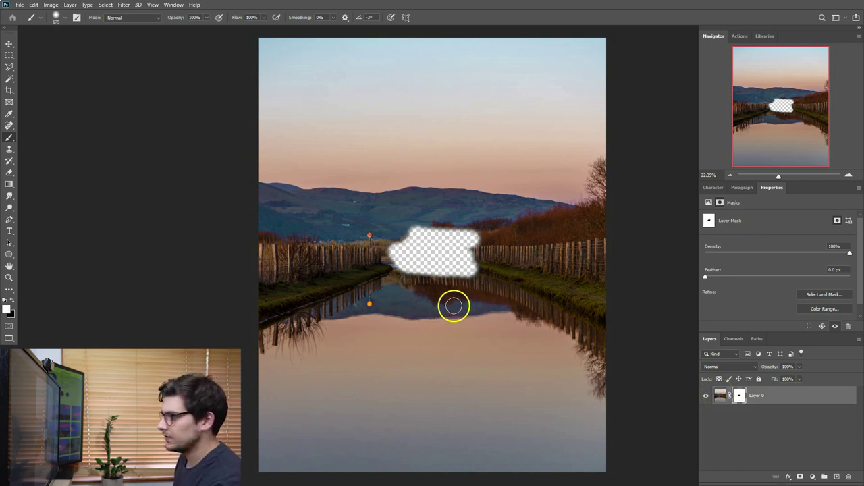
pyautogui.moveTo(474, 278)
pyautogui.mouseDown()
pyautogui.moveTo(473, 235)
pyautogui.moveTo(461, 251)
pyautogui.moveTo(416, 239)
pyautogui.moveTo(433, 261)
pyautogui.moveTo(371, 252)
pyautogui.moveTo(439, 262)
pyautogui.mouseUp()
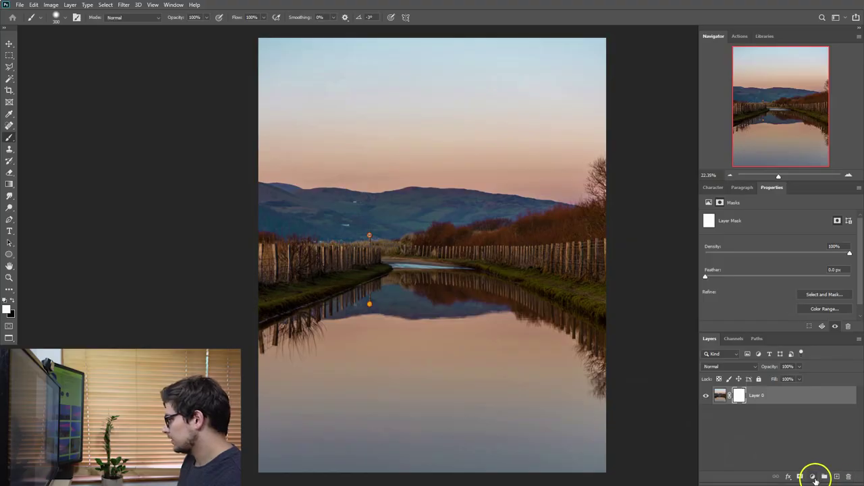
# Step: Add a Curves 1 adjustment layer and pull the RGB curve down to darken the photo
pyautogui.click(814, 478)
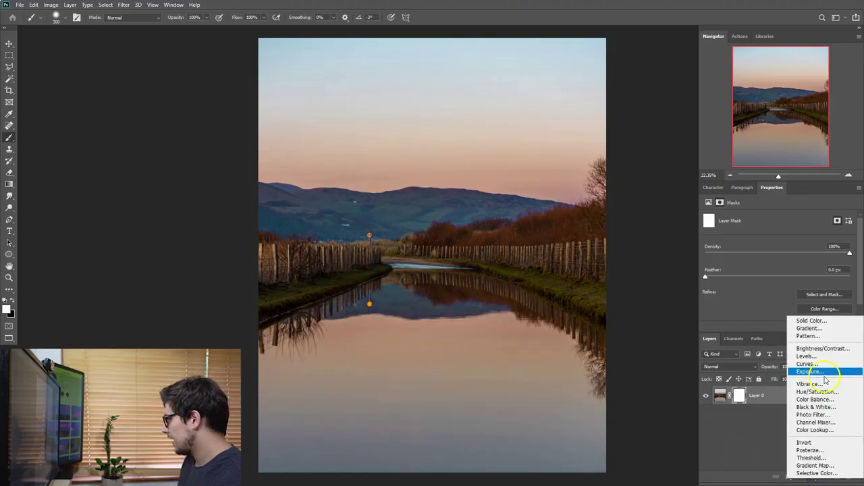
pyautogui.click(808, 364)
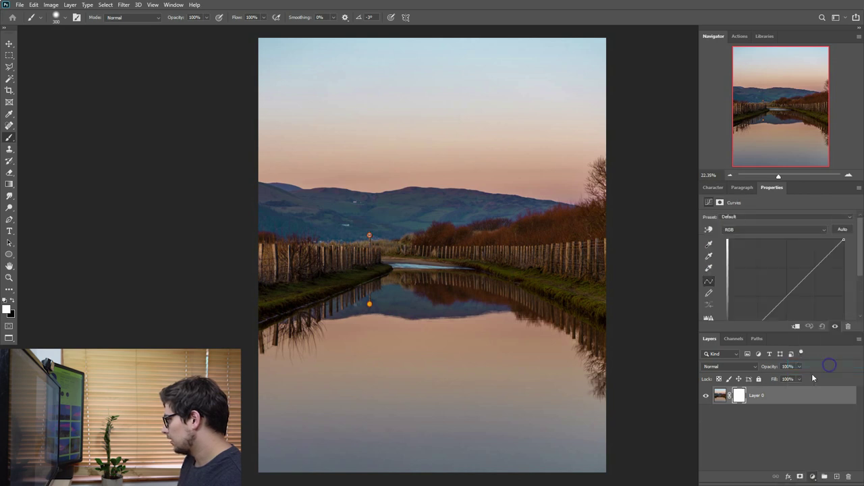
pyautogui.moveTo(785, 298); pyautogui.dragTo(795, 306)
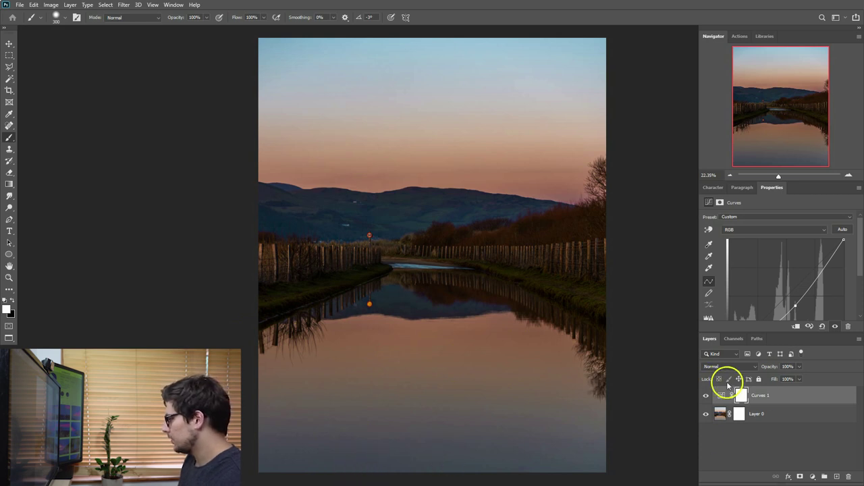
pyautogui.click(814, 477)
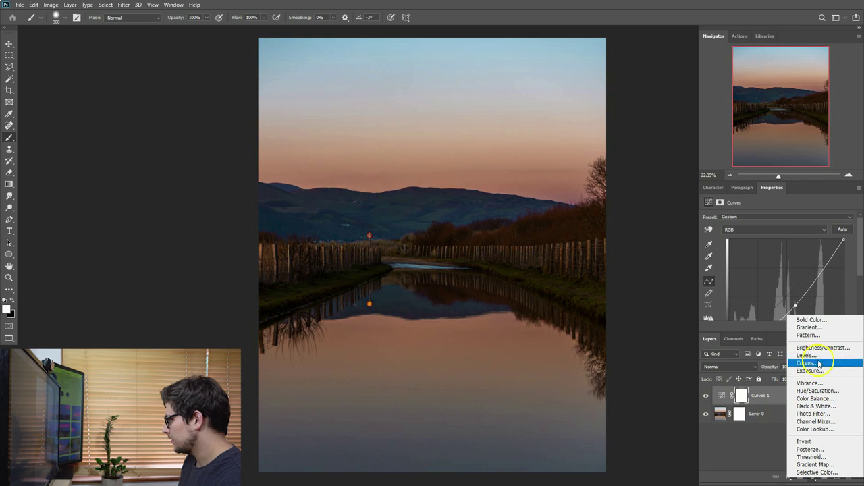
pyautogui.click(736, 457)
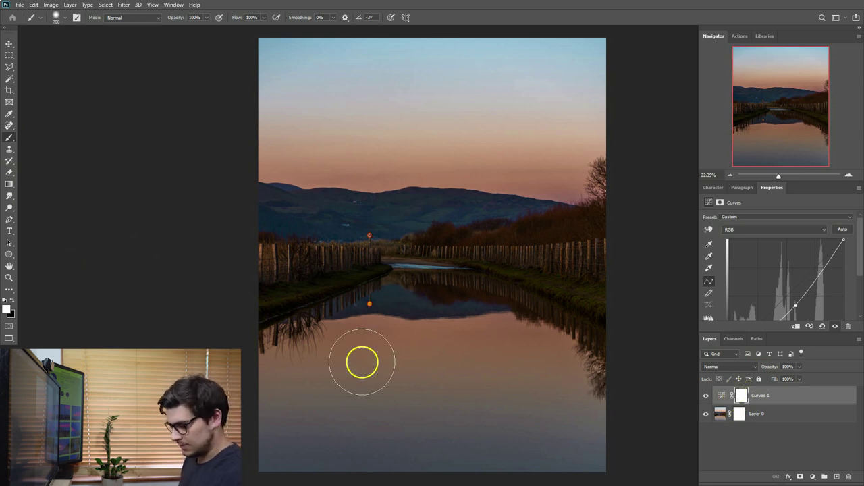
# Step: Invert the Curves mask to black, paint darkening onto the water, then clear the mask again
pyautogui.hotkey('ctrl', 'i')
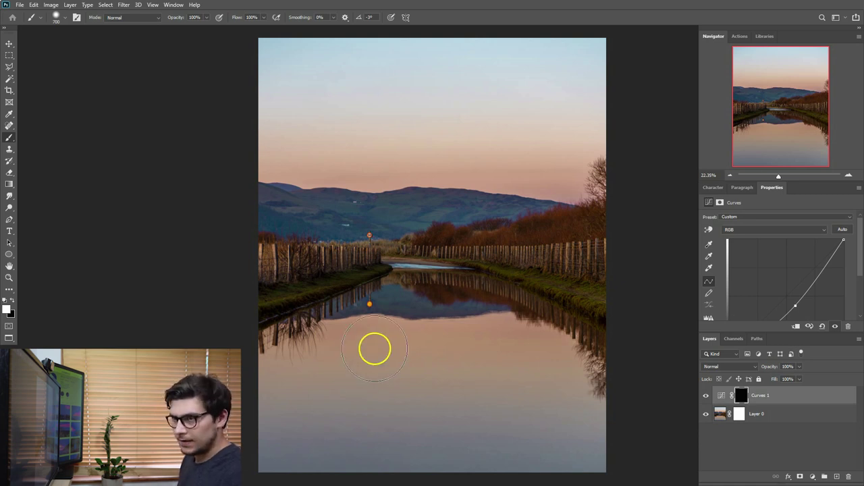
pyautogui.moveTo(270, 362)
pyautogui.mouseDown()
pyautogui.moveTo(432, 350)
pyautogui.moveTo(308, 343)
pyautogui.moveTo(431, 345)
pyautogui.moveTo(680, 381)
pyautogui.moveTo(253, 365)
pyautogui.moveTo(535, 411)
pyautogui.moveTo(311, 407)
pyautogui.moveTo(321, 426)
pyautogui.moveTo(590, 454)
pyautogui.moveTo(327, 457)
pyautogui.moveTo(453, 456)
pyautogui.moveTo(547, 380)
pyautogui.moveTo(536, 324)
pyautogui.moveTo(491, 349)
pyautogui.moveTo(533, 344)
pyautogui.moveTo(437, 346)
pyautogui.moveTo(563, 346)
pyautogui.moveTo(432, 476)
pyautogui.mouseUp()
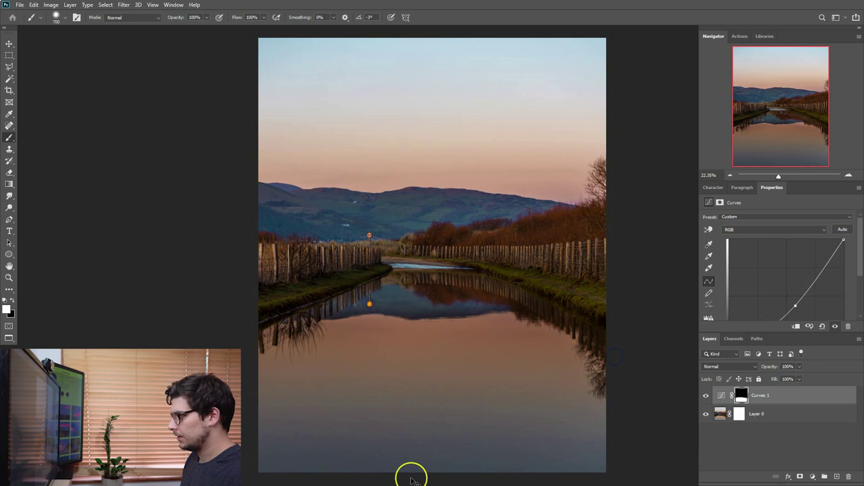
pyautogui.hotkey('ctrl', 'BackSpace')
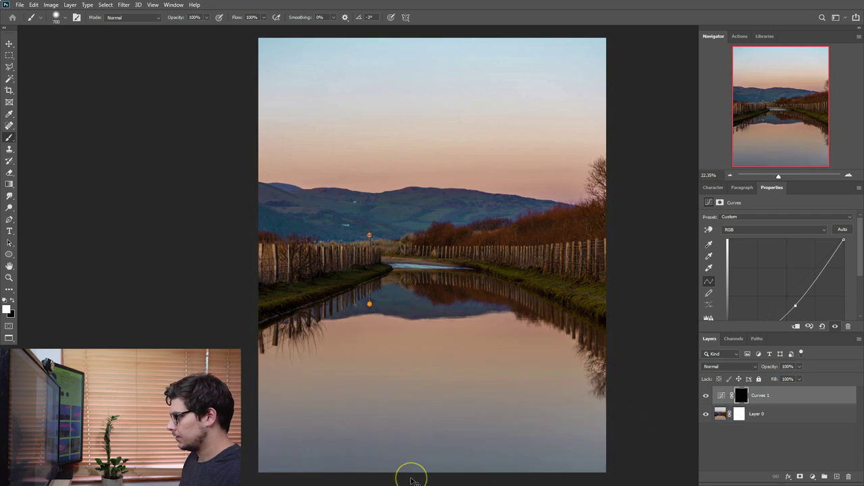
# Step: Draw a gradient on the Curves mask to darken only the lower water, toggling Curves 1 to compare
pyautogui.click(7, 185)
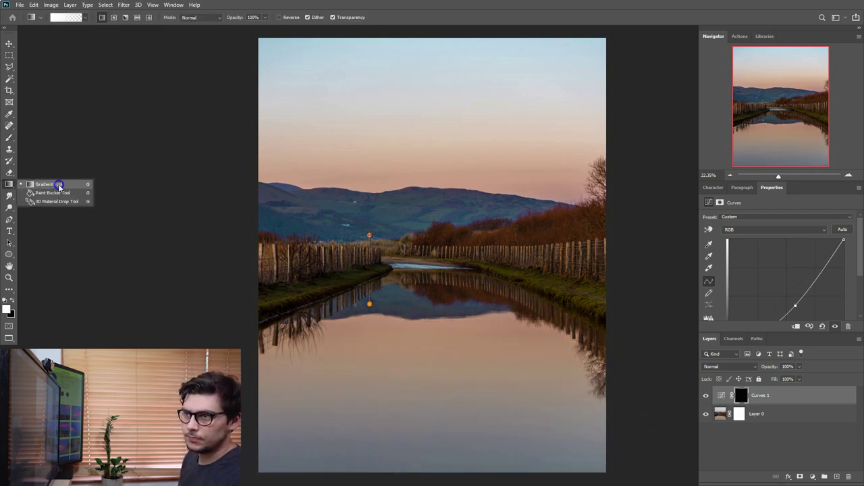
pyautogui.click(60, 185)
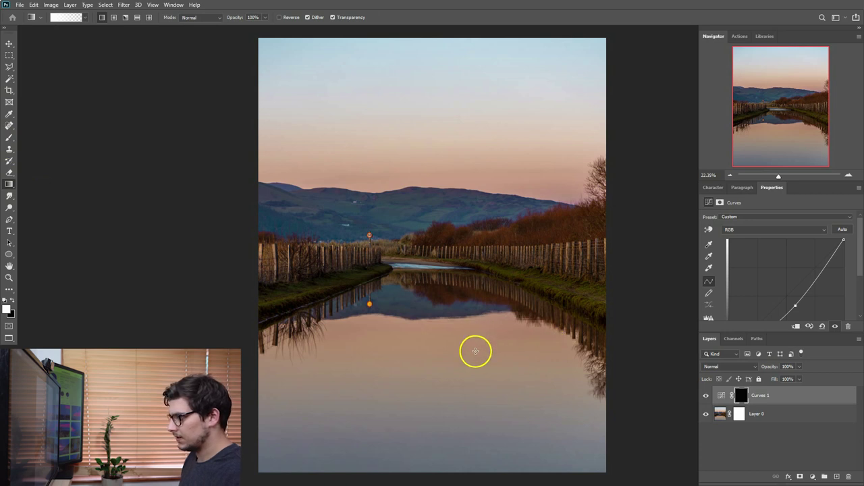
pyautogui.moveTo(475, 276); pyautogui.dragTo(473, 276)
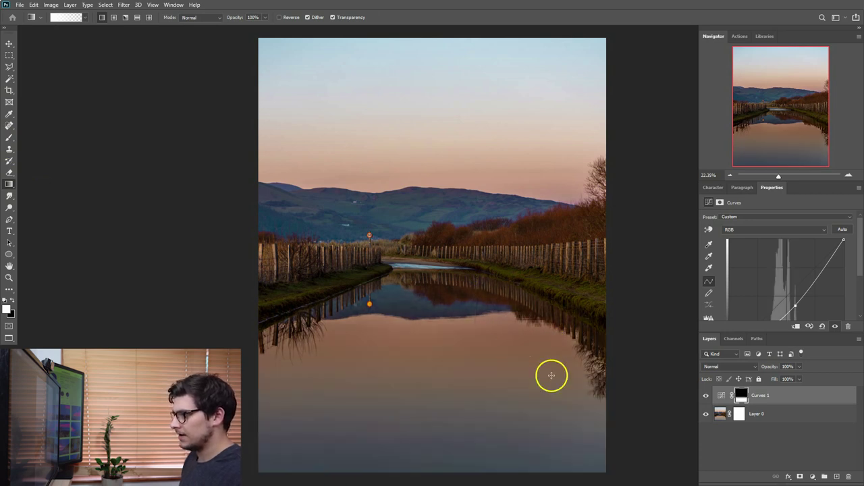
pyautogui.click(705, 396)
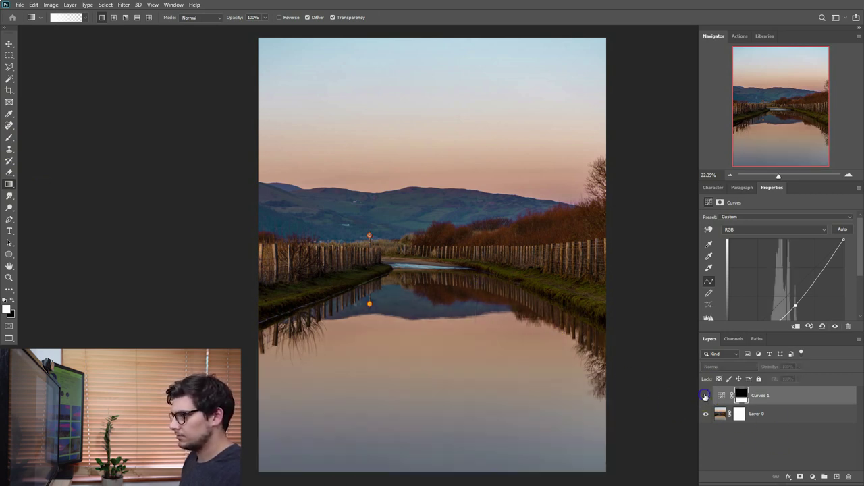
pyautogui.click(705, 396)
pyautogui.click(705, 396)
pyautogui.click(705, 396)
# Step: Brush black on the Curves mask to keep the darkening off the fences and touch up the water
pyautogui.click(10, 137)
pyautogui.press('x')
pyautogui.click(533, 253)
pyautogui.moveTo(532, 254)
pyautogui.mouseDown()
pyautogui.moveTo(522, 272)
pyautogui.moveTo(299, 243)
pyautogui.moveTo(297, 256)
pyautogui.mouseUp()
pyautogui.moveTo(228, 280); pyautogui.dragTo(239, 299)
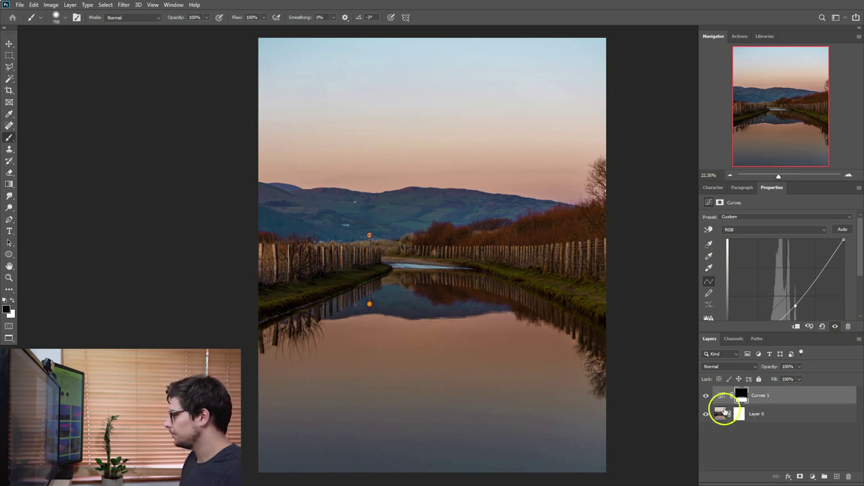
pyautogui.click(722, 395)
# Step: Delete the Curves 1 adjustment layer with the Layers panel trash icon
pyautogui.click(847, 476)
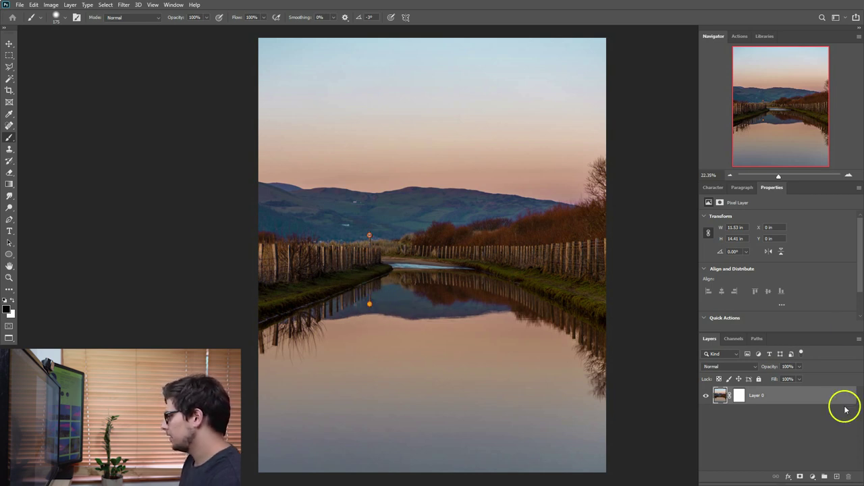
# Step: Add a Hue/Saturation layer and reduce only the Yellows saturation to -57
pyautogui.click(812, 477)
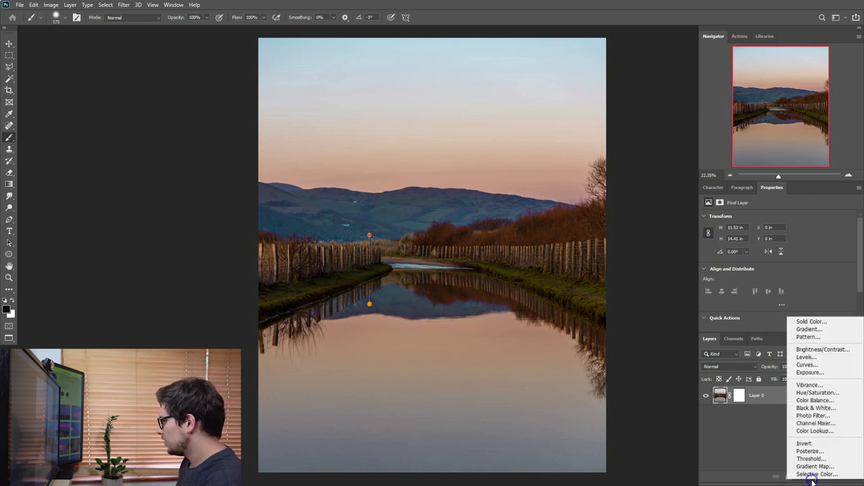
pyautogui.click(816, 394)
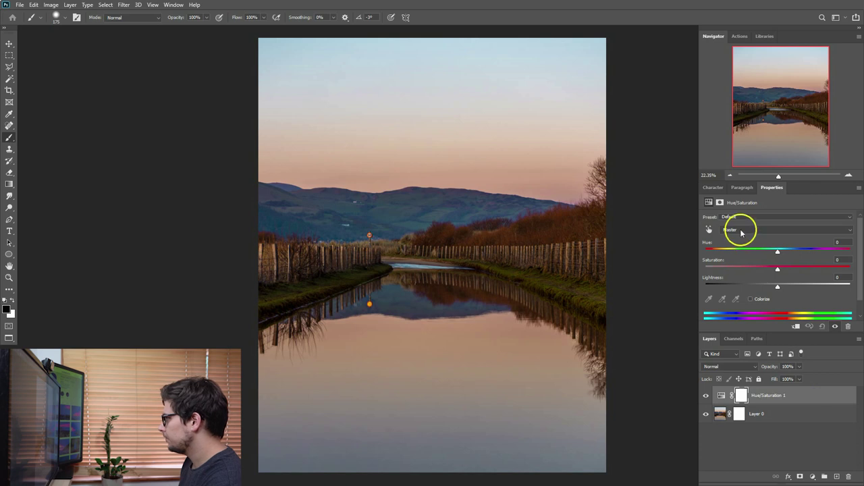
pyautogui.moveTo(777, 270); pyautogui.dragTo(760, 287)
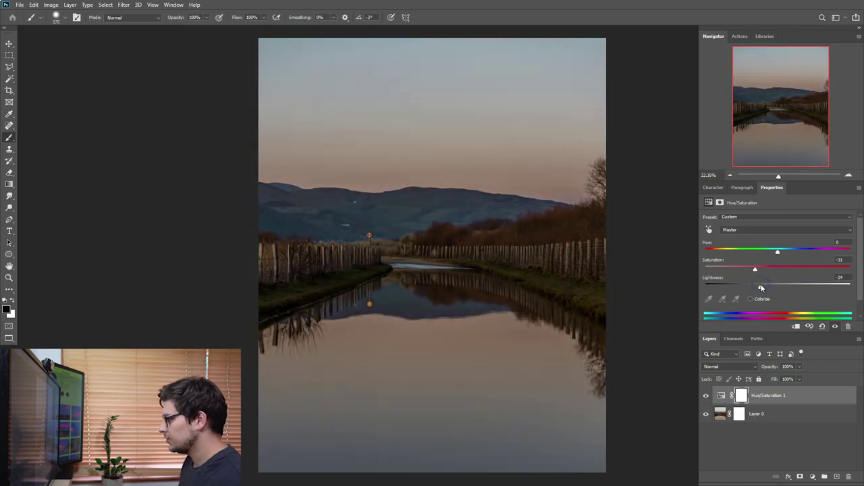
pyautogui.hotkey('ctrl', 'z')
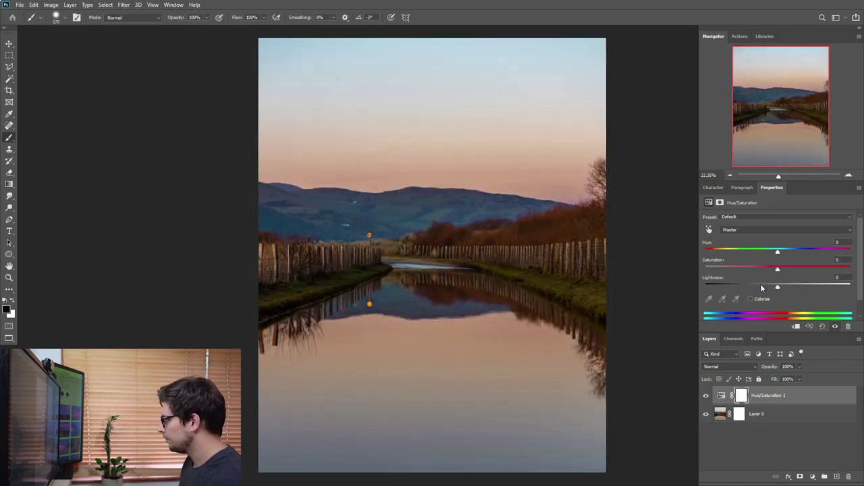
pyautogui.click(750, 230)
pyautogui.click(736, 250)
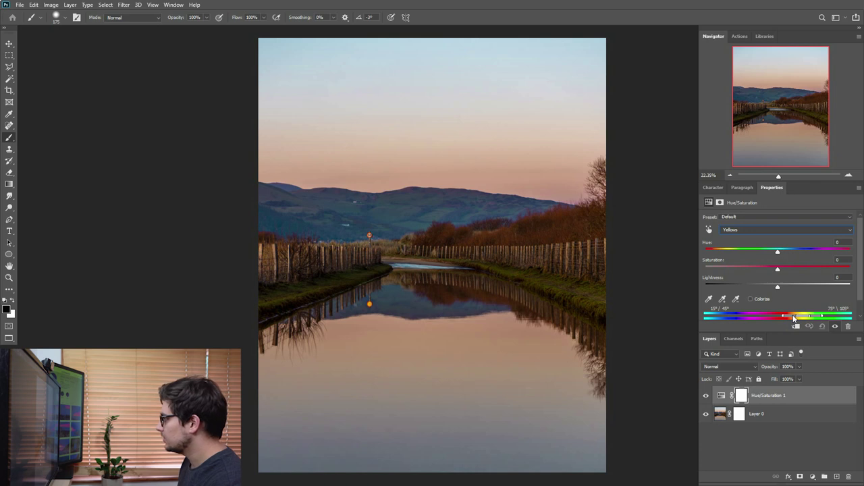
pyautogui.moveTo(778, 268); pyautogui.dragTo(737, 270)
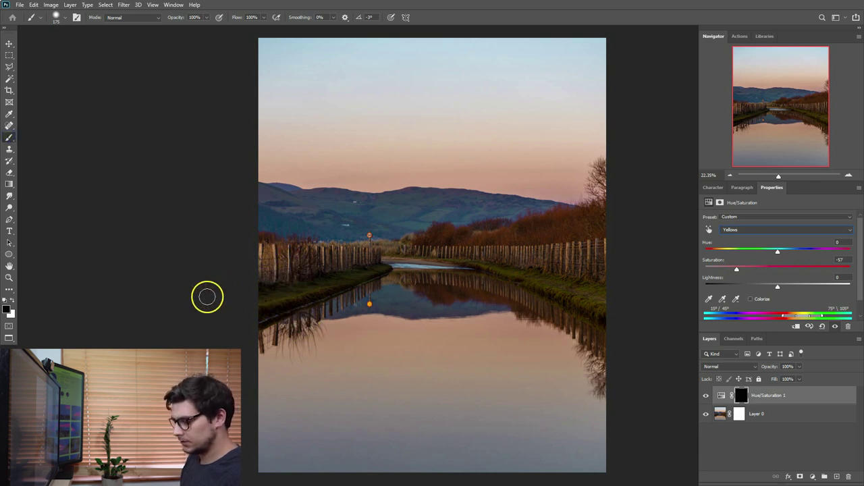
# Step: Zoom in on the lamp reflection and paint it white on the mask with a 45 px brush
pyautogui.click(11, 300)
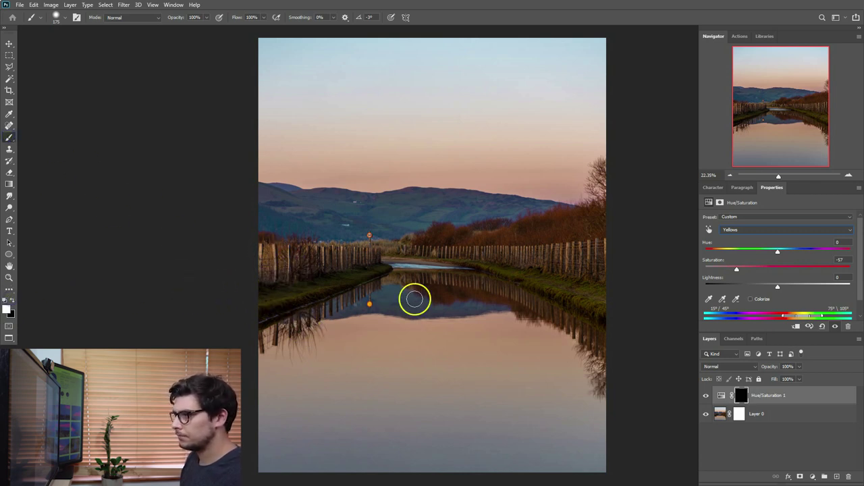
pyautogui.moveTo(777, 173); pyautogui.dragTo(792, 173)
pyautogui.moveTo(771, 109)
pyautogui.mouseDown()
pyautogui.moveTo(739, 127)
pyautogui.moveTo(755, 122)
pyautogui.mouseUp()
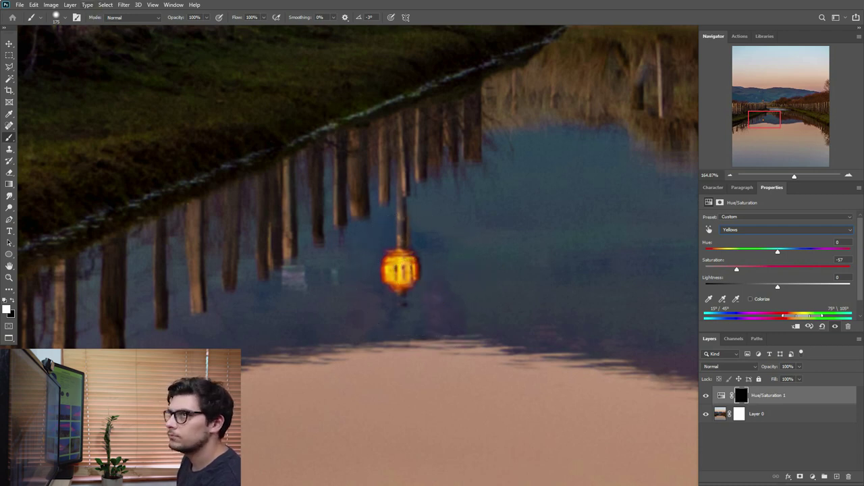
pyautogui.click(65, 16)
pyautogui.moveTo(70, 43); pyautogui.dragTo(63, 44)
pyautogui.click(60, 15)
pyautogui.click(400, 271)
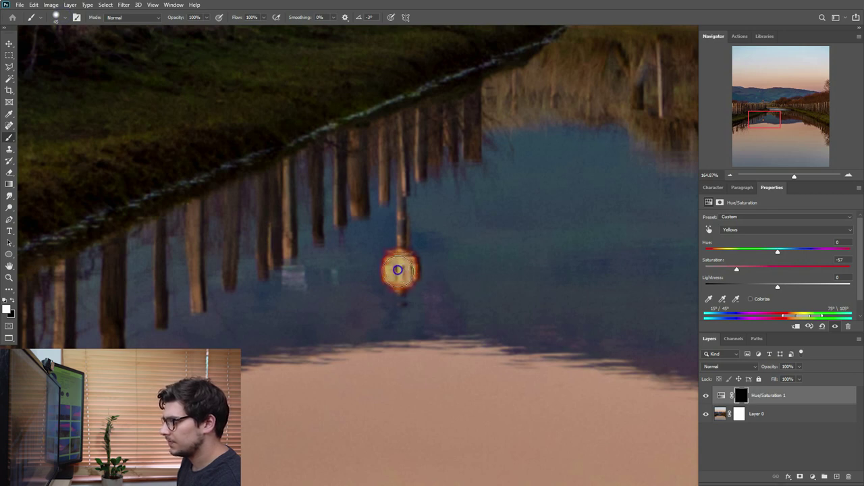
# Step: Set Yellows lightness to +59, adjust the yellow range sliders, and lower saturation to -64
pyautogui.click(781, 288)
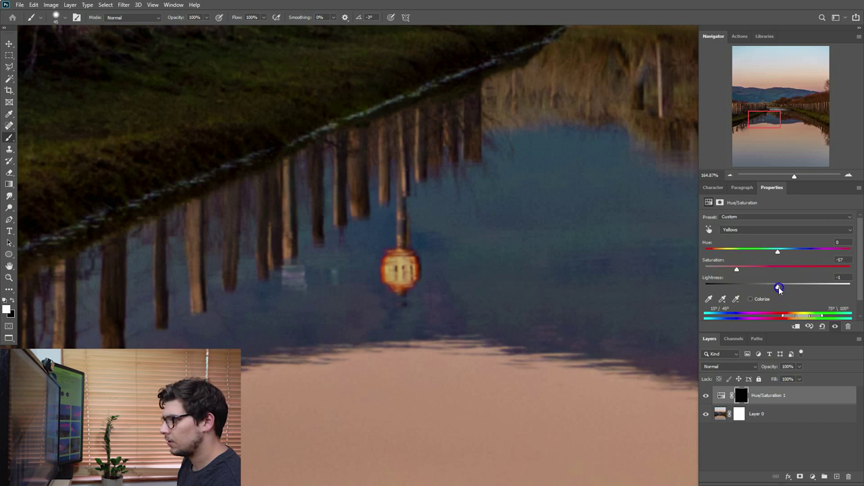
pyautogui.moveTo(789, 288); pyautogui.dragTo(813, 287)
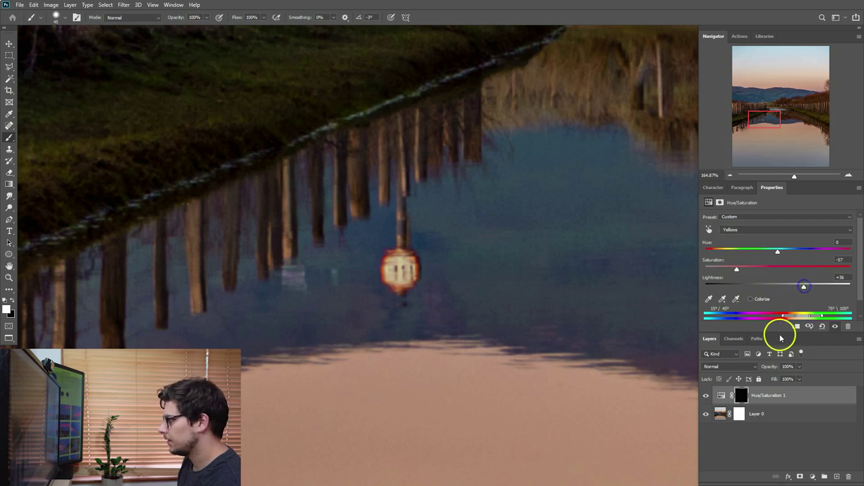
pyautogui.moveTo(791, 316); pyautogui.dragTo(800, 317)
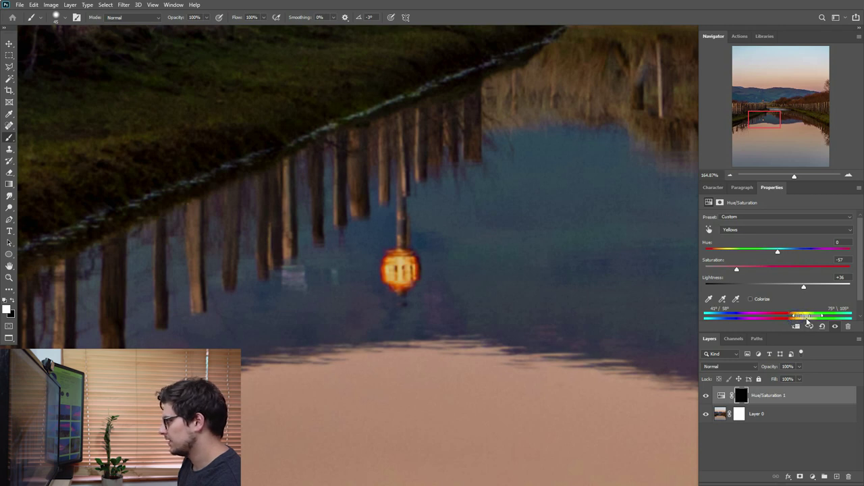
pyautogui.moveTo(808, 323)
pyautogui.mouseDown()
pyautogui.moveTo(777, 312)
pyautogui.moveTo(818, 316)
pyautogui.mouseUp()
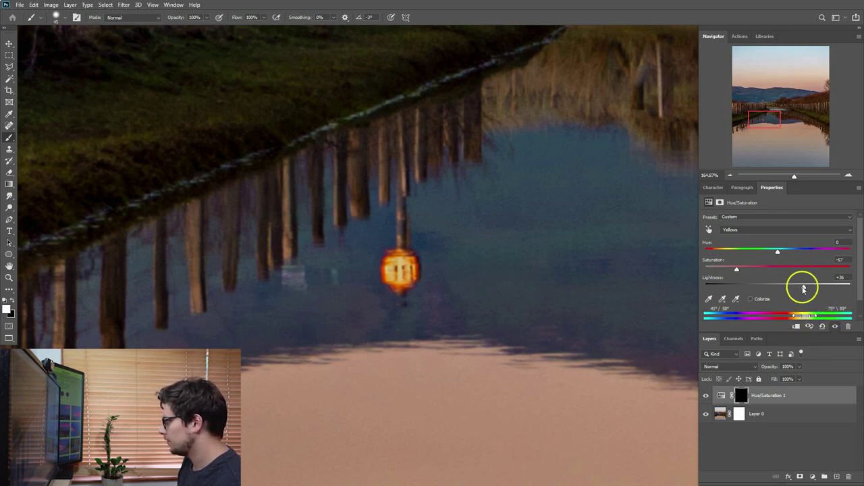
pyautogui.moveTo(737, 269); pyautogui.dragTo(731, 269)
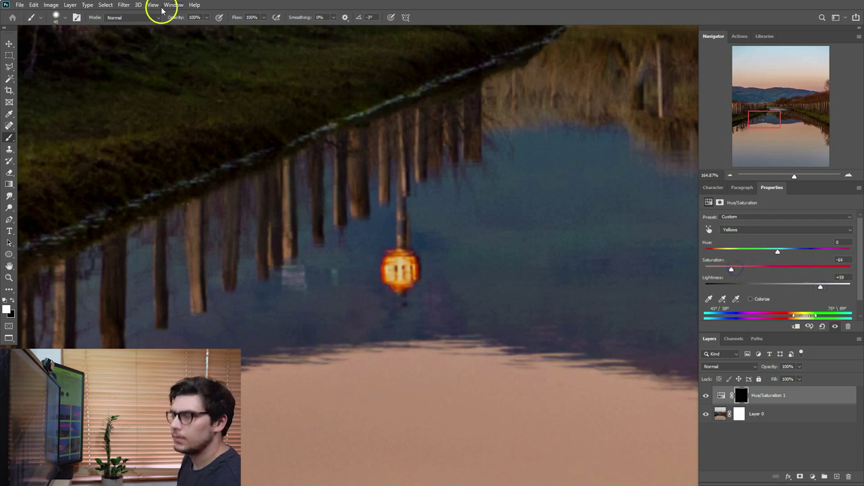
# Step: Fit the photo on screen and toggle Hue/Saturation 1 off and on to compare the reflection
pyautogui.hotkey('ctrl', '0')
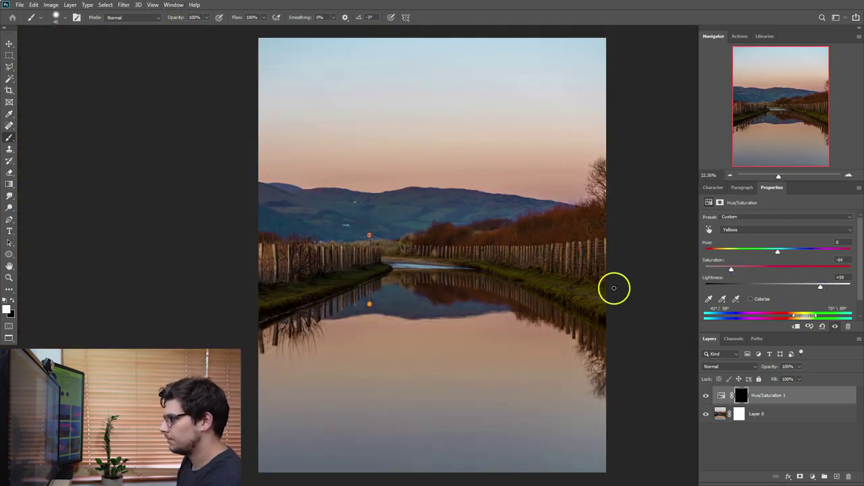
pyautogui.click(706, 397)
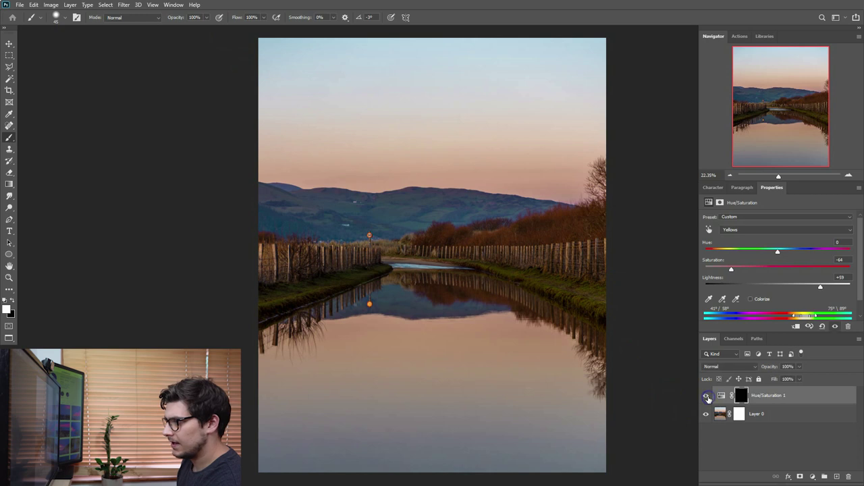
pyautogui.click(708, 398)
pyautogui.click(707, 398)
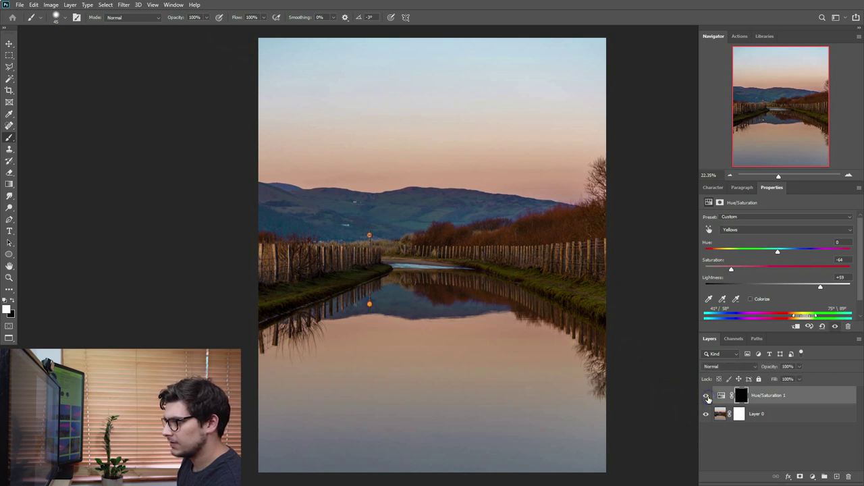
pyautogui.click(708, 399)
pyautogui.click(707, 399)
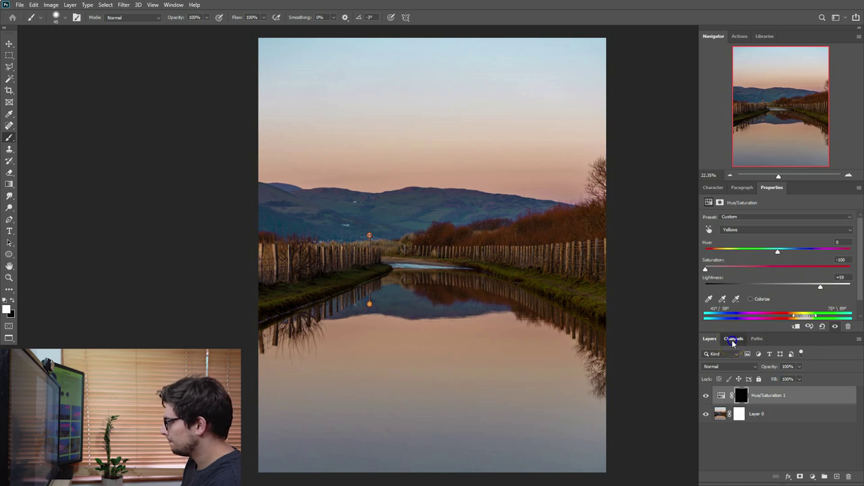
# Step: Load the RGB brightness, save it as Alpha 1 and Alpha 2, invert Alpha 1, then return to RGB
pyautogui.click(733, 339)
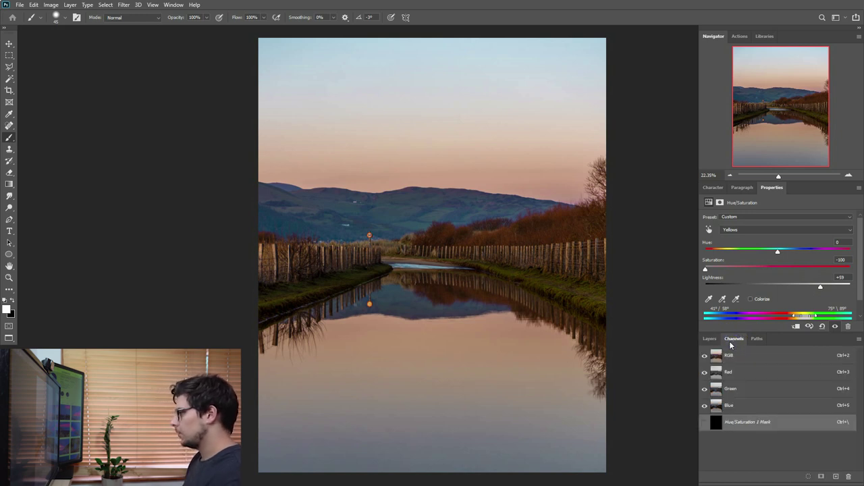
pyautogui.click(715, 358)
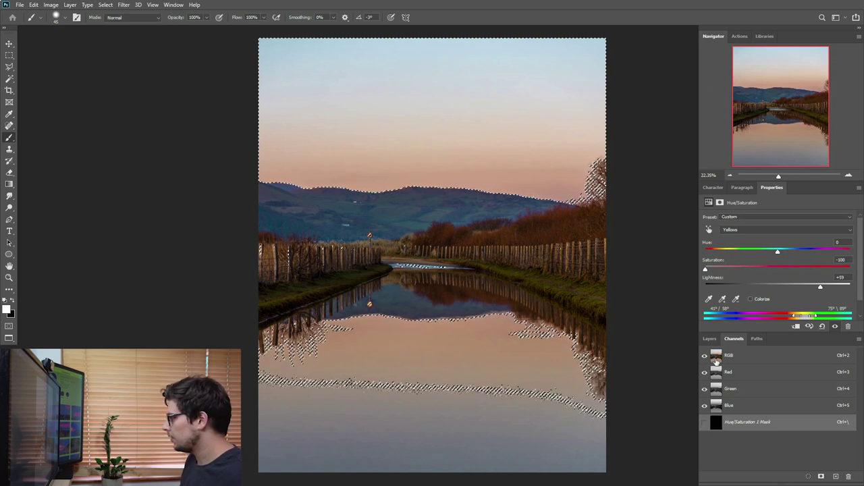
pyautogui.moveTo(716, 367); pyautogui.dragTo(822, 477)
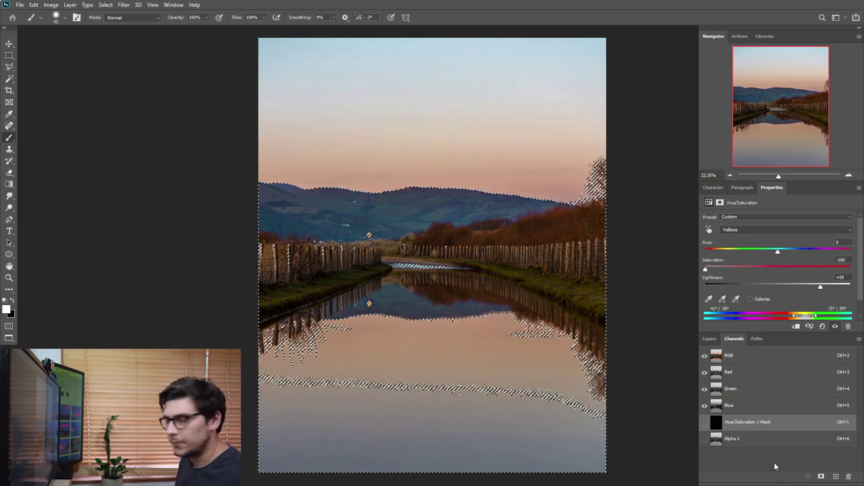
pyautogui.click(822, 477)
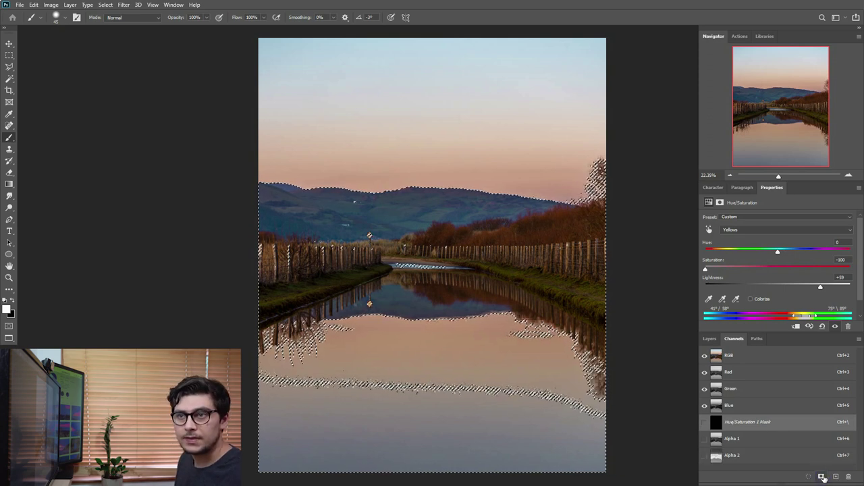
pyautogui.click(720, 455)
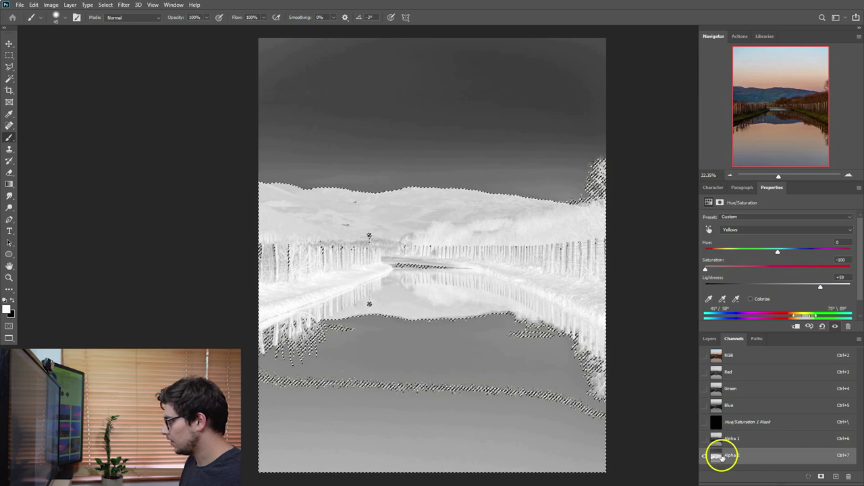
pyautogui.click(719, 442)
pyautogui.hotkey('ctrl', 'i')
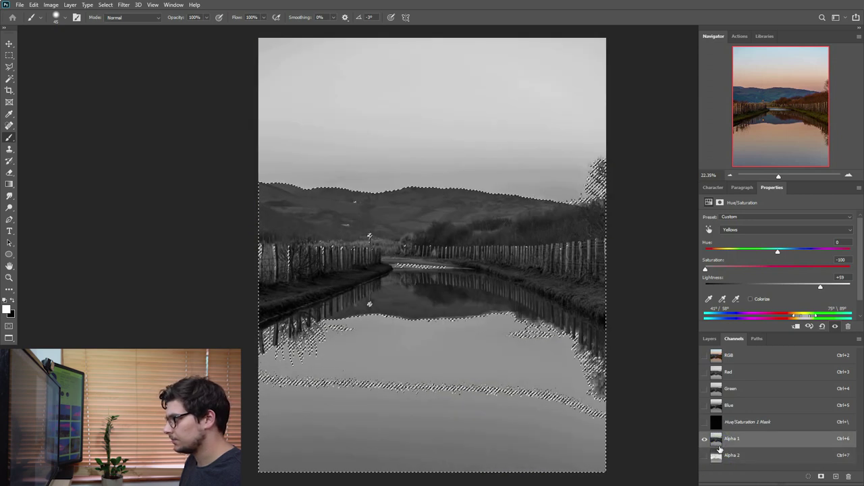
pyautogui.click(743, 355)
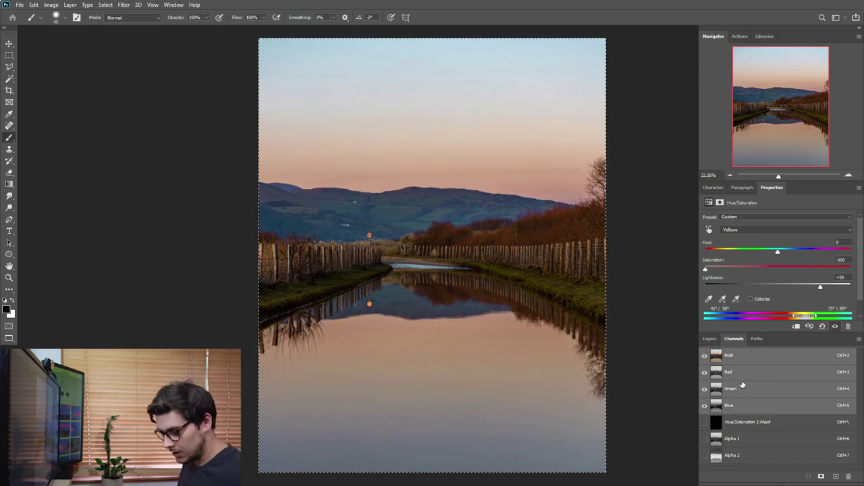
# Step: Load Alpha 2 as a selection and accept the no-pixels-over-50%-selected warning
pyautogui.moveTo(740, 385); pyautogui.dragTo(719, 446)
pyautogui.keyDown('ctrl'); pyautogui.click(716, 456); pyautogui.keyUp('ctrl')
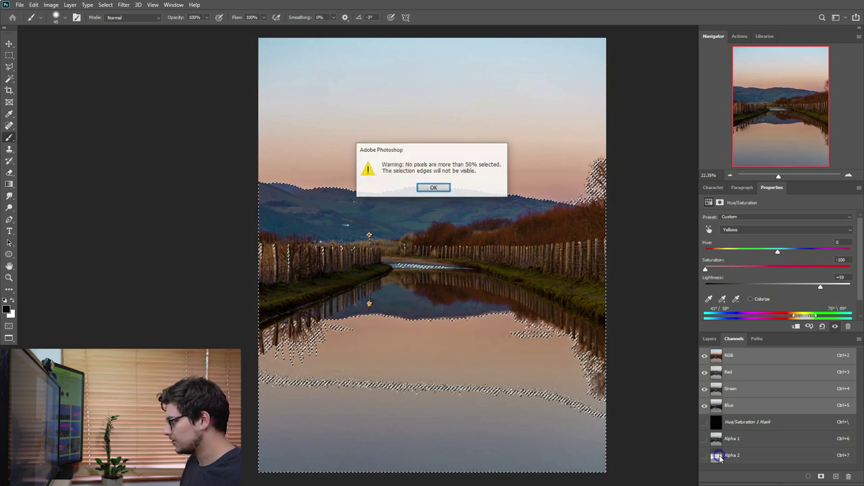
pyautogui.click(433, 188)
# Step: Add a Curves 1 adjustment layer above Hue/Saturation 1, masked by the Alpha 2 selection
pyautogui.click(517, 291)
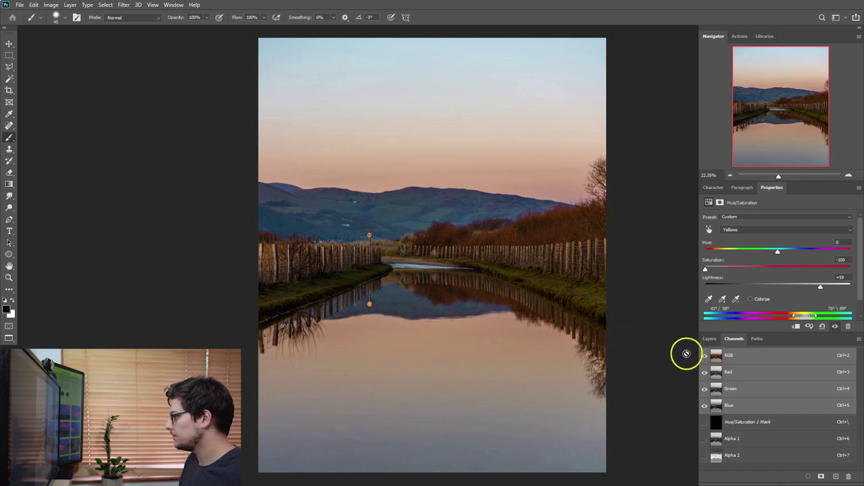
pyautogui.click(710, 338)
pyautogui.click(810, 476)
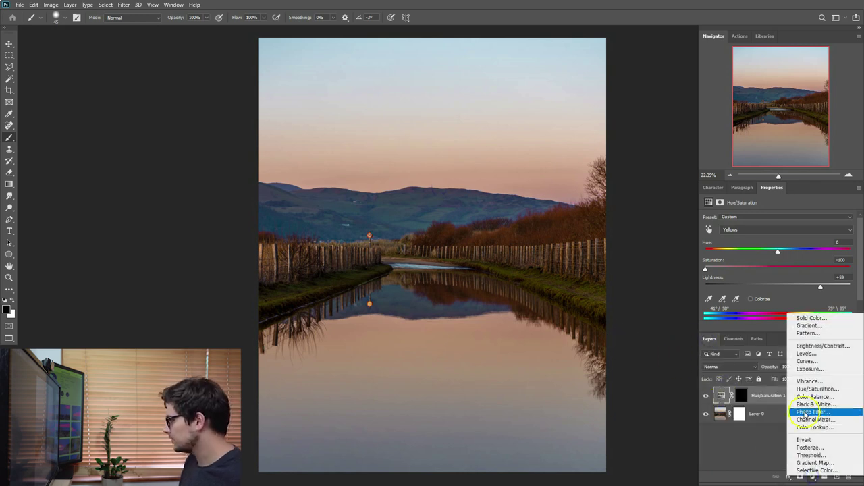
pyautogui.click(808, 362)
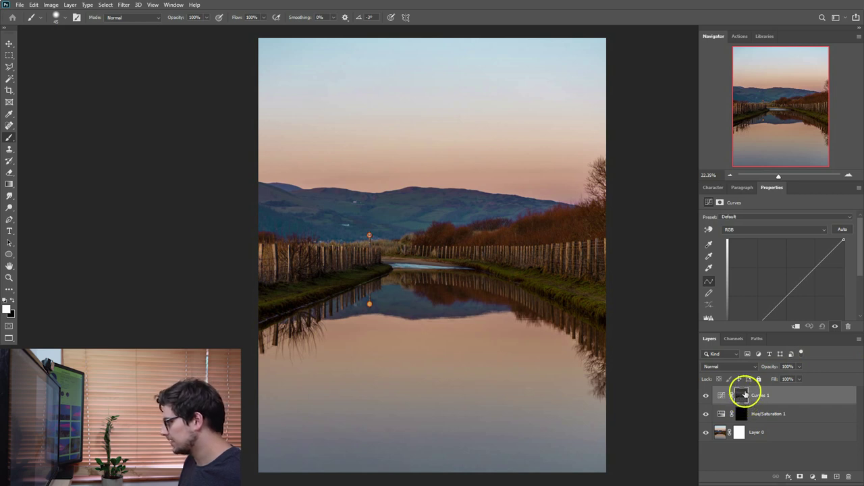
pyautogui.moveTo(743, 394); pyautogui.dragTo(750, 127)
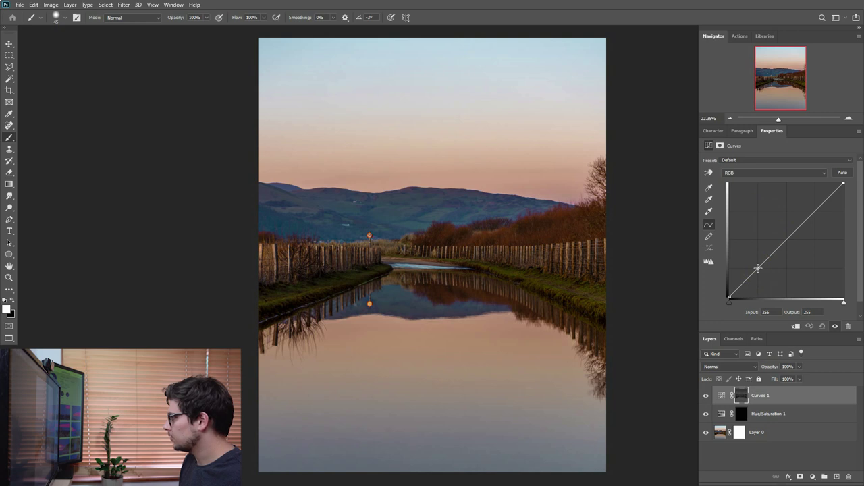
# Step: Bend Curves 1 into an S-curve lifting input 180 to 205, and toggle it to compare
pyautogui.click(758, 268)
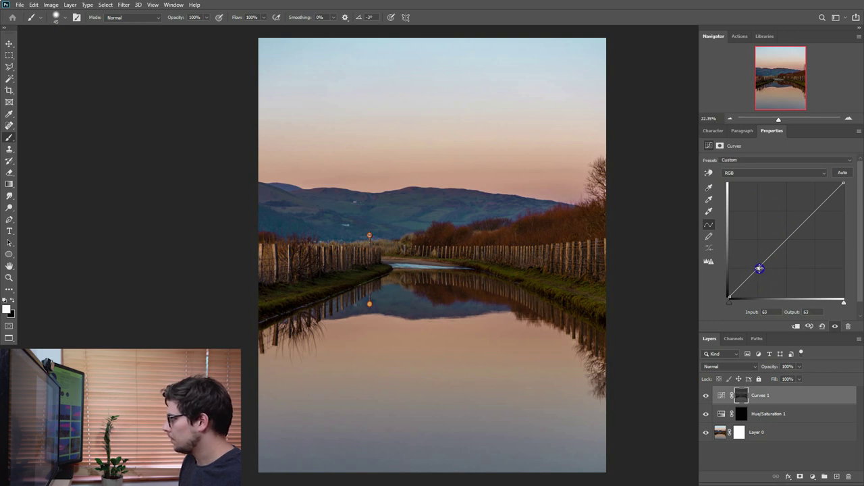
pyautogui.moveTo(833, 193); pyautogui.dragTo(815, 210)
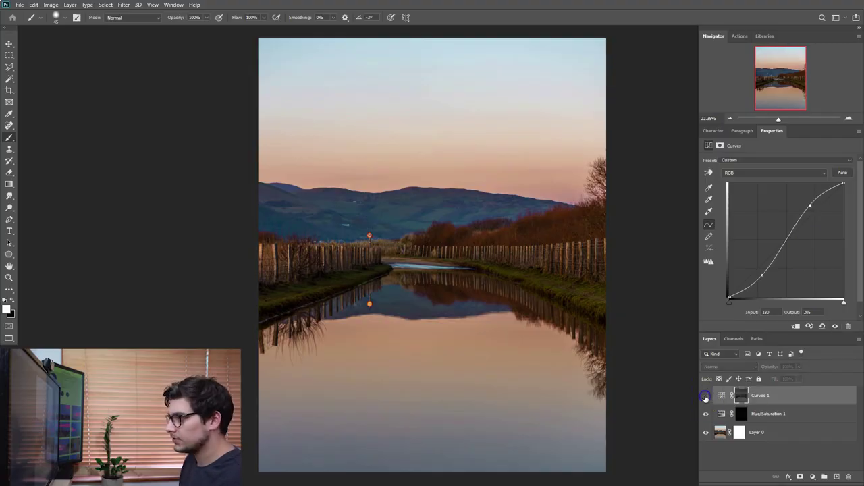
pyautogui.click(705, 395)
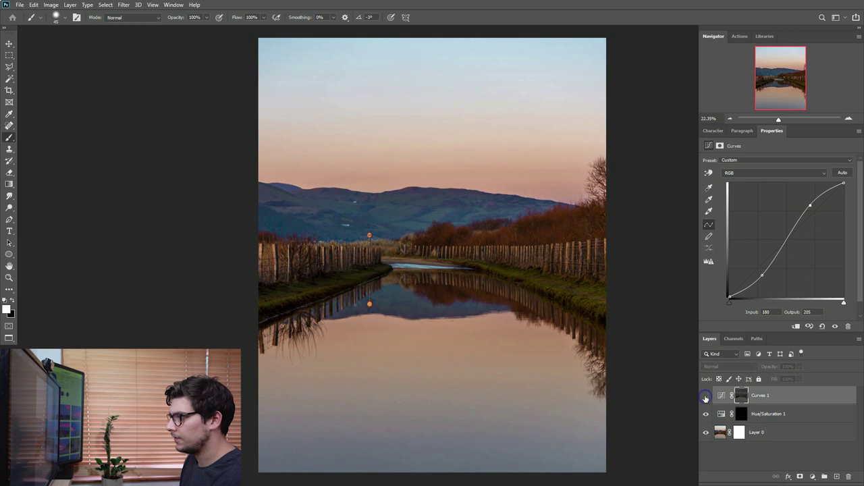